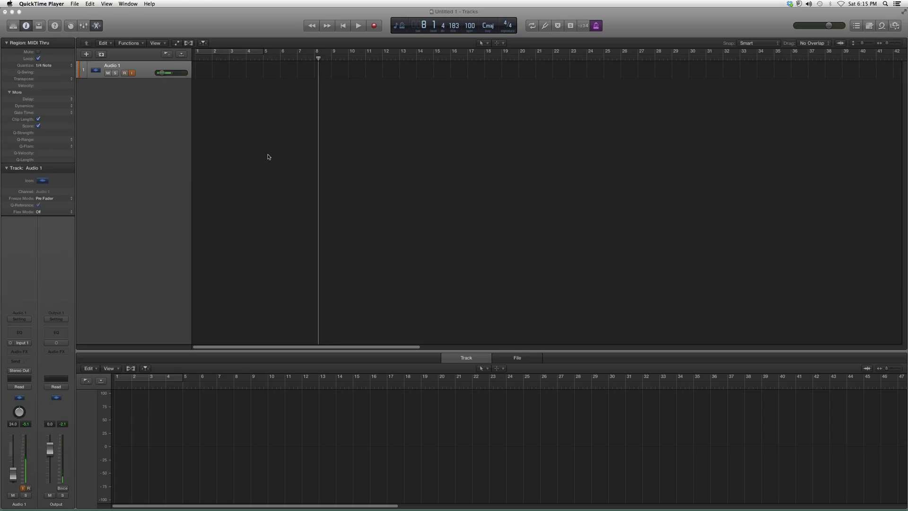
Step: Make the untitled Logic Pro X project the active application in front of QuickTime
{"action": "left_click", "coordinate": [407, 154]}
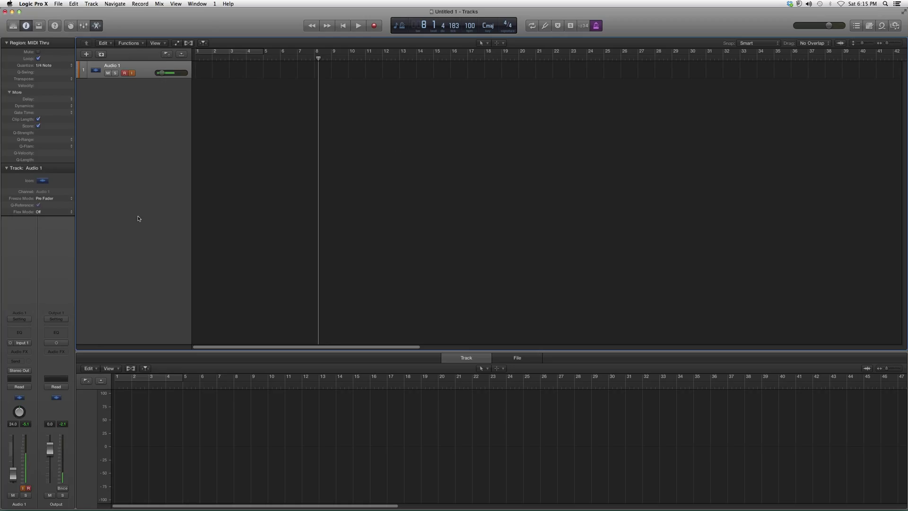
Step: From the Track menu, start creating a new software instrument track
{"action": "left_click", "coordinate": [92, 4]}
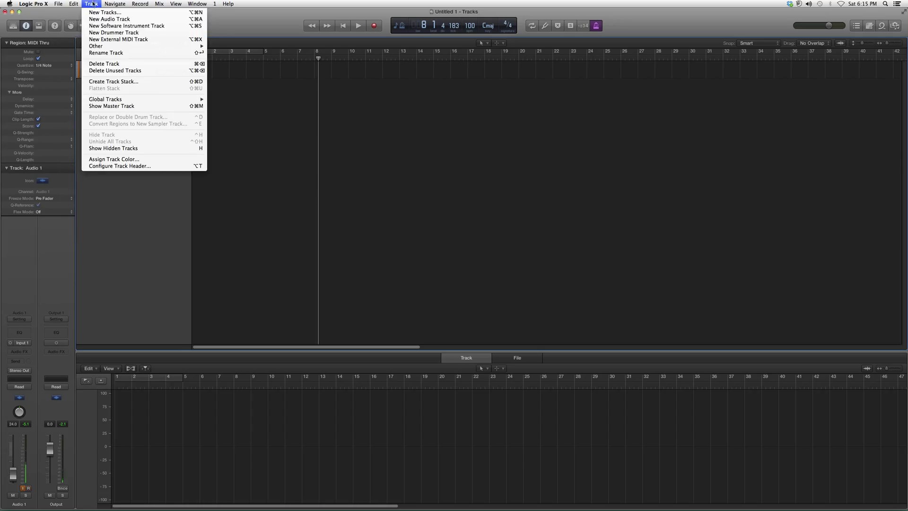
{"action": "left_click", "coordinate": [251, 122]}
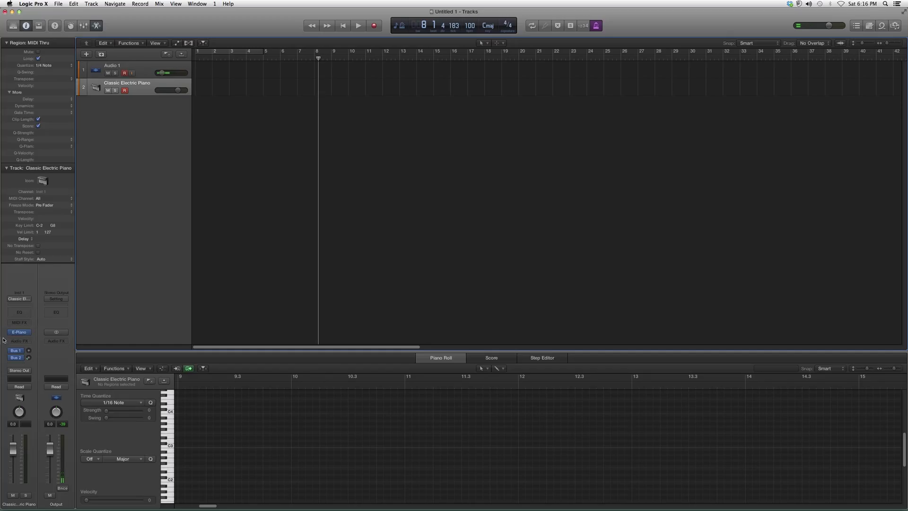
{"action": "mouse_move", "coordinate": [20, 332]}
{"action": "left_click", "coordinate": [30, 334]}
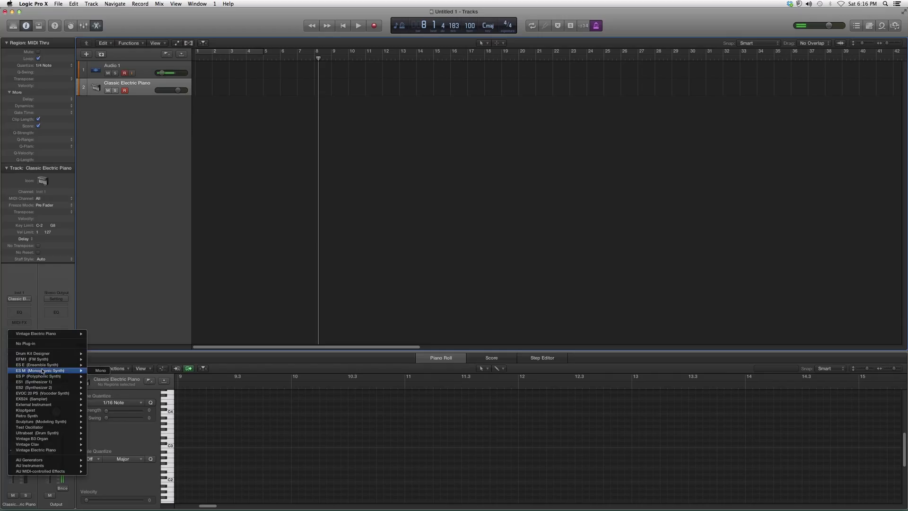
{"action": "left_click", "coordinate": [142, 198]}
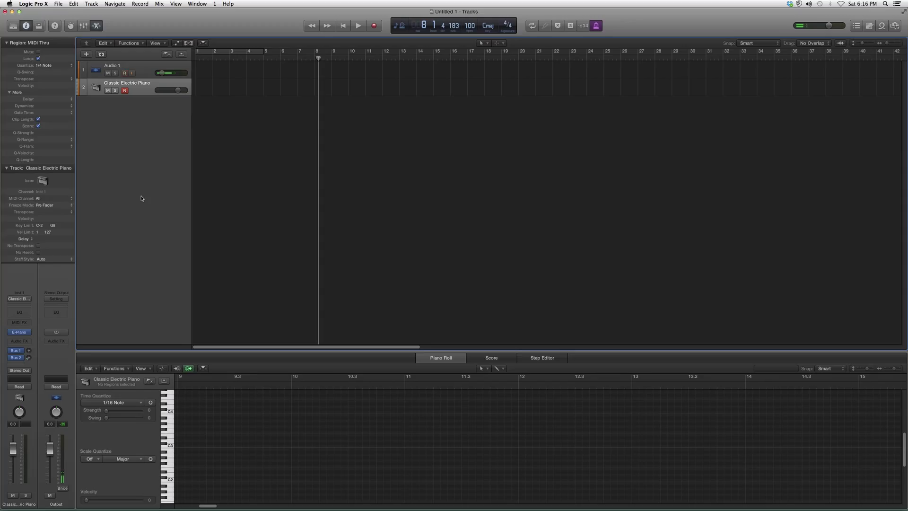